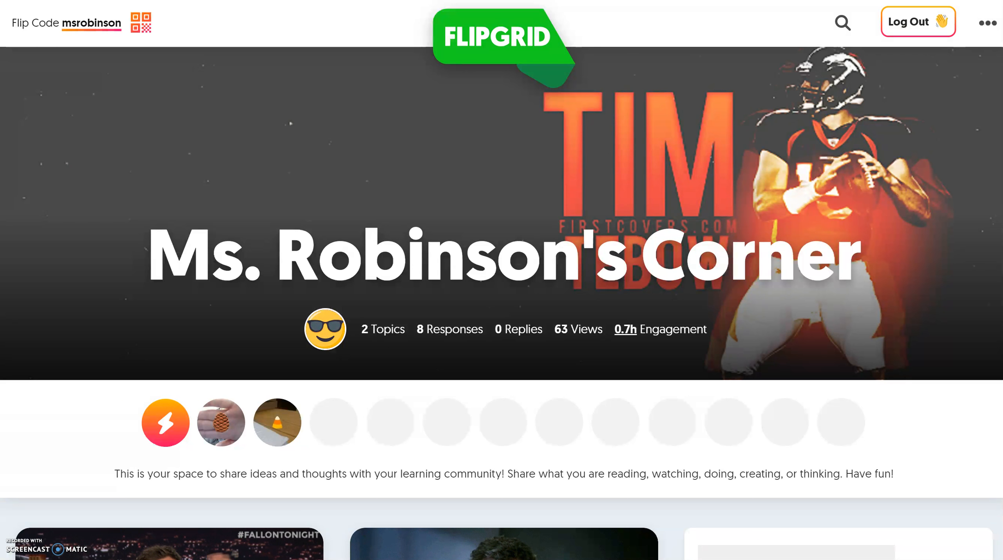
Open the Introductions topic, check its Moderated record button, then go to flipgrid.com.
{"action": "scroll", "coordinate": [502, 303], "scroll_direction": "down", "scroll_amount": 1}
{"action": "scroll", "coordinate": [501, 304], "scroll_direction": "down", "scroll_amount": 10}
{"action": "scroll", "coordinate": [502, 303], "scroll_direction": "up", "scroll_amount": 1}
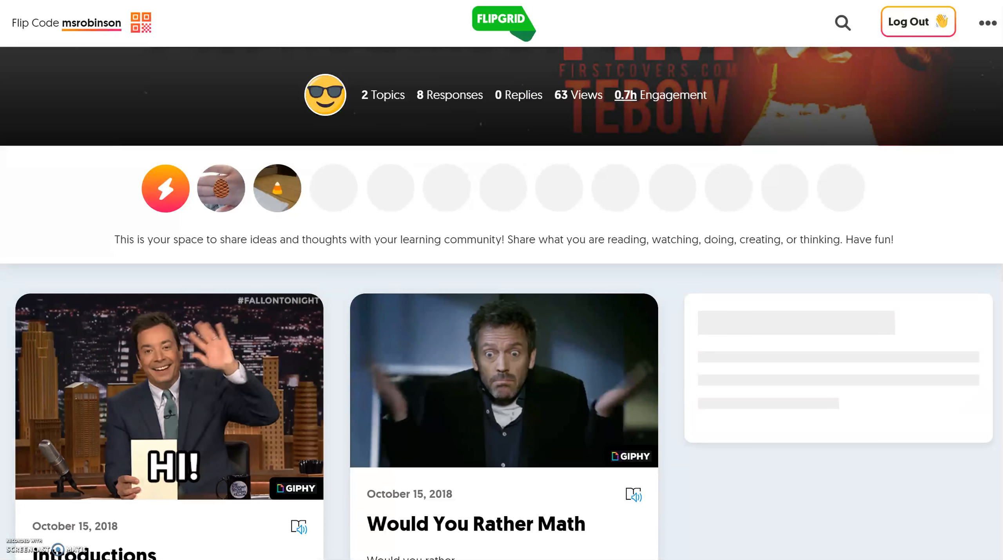
{"action": "scroll", "coordinate": [501, 303], "scroll_direction": "down", "scroll_amount": 5}
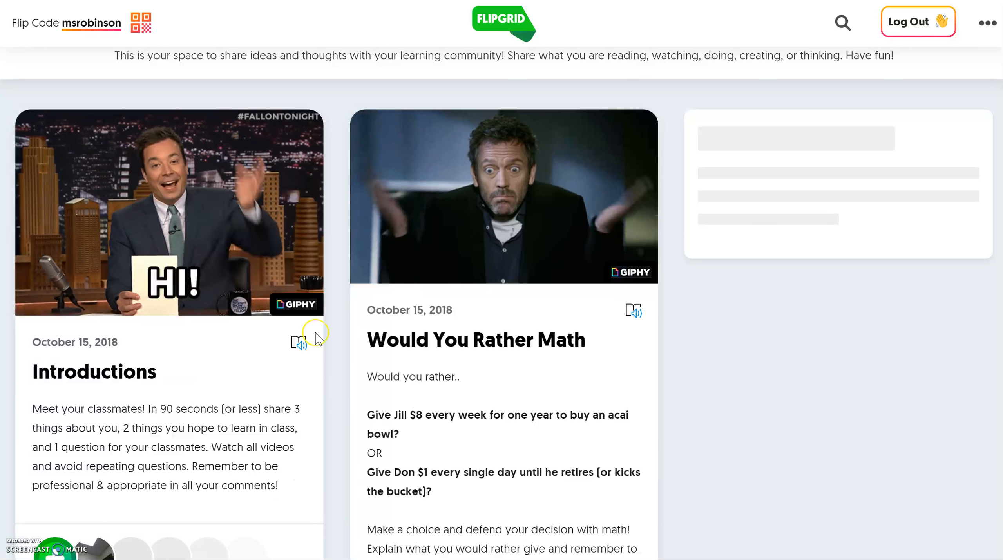
{"action": "left_click", "coordinate": [137, 375]}
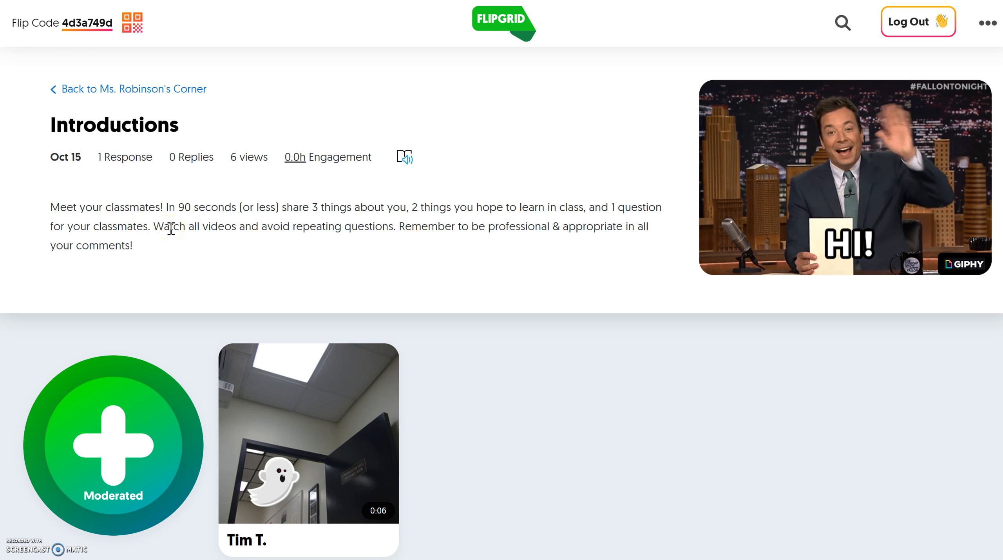
{"action": "mouse_move", "coordinate": [846, 147]}
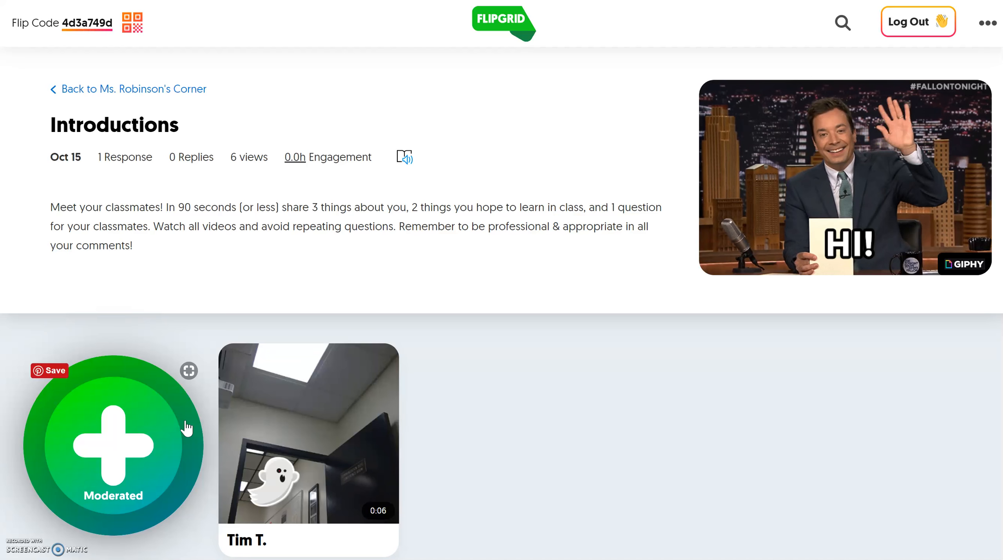
{"action": "left_click", "coordinate": [98, 448]}
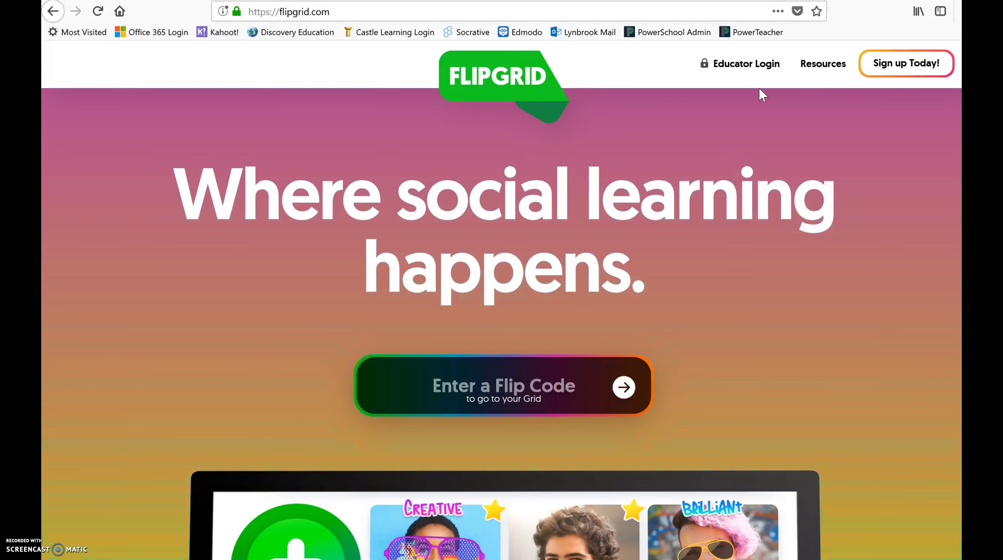
Sign in through Educator Login with the school Microsoft account and its password, without saving the login.
{"action": "left_click", "coordinate": [748, 65]}
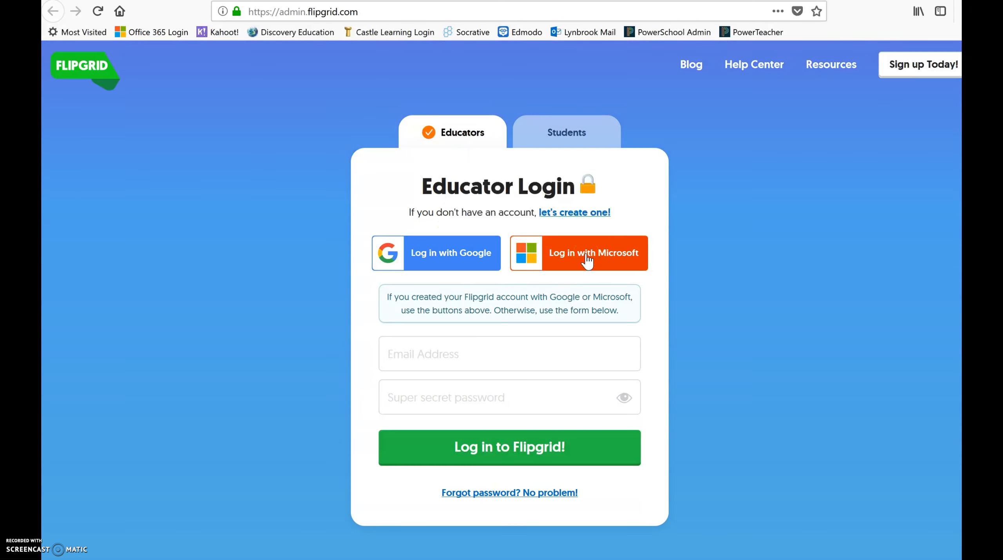
{"action": "left_click", "coordinate": [587, 258]}
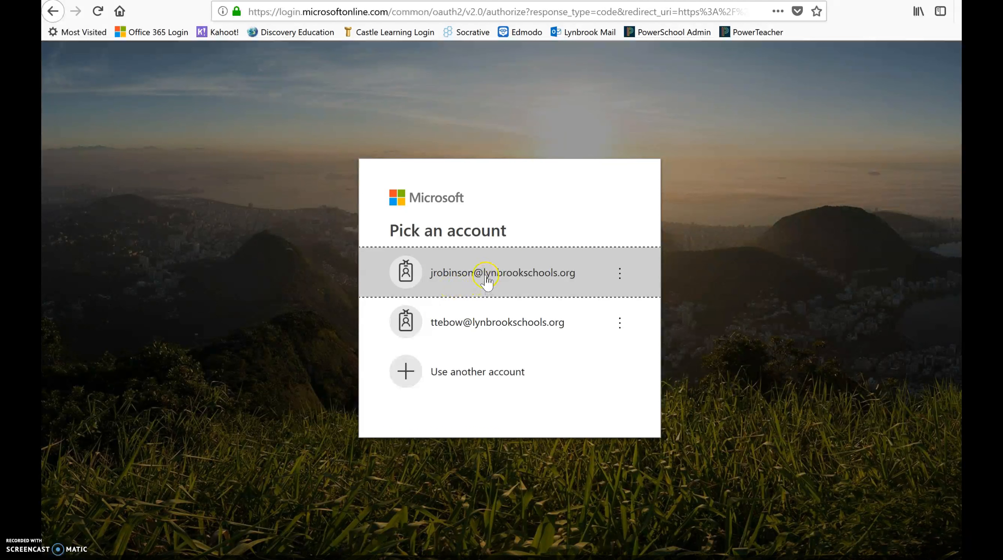
{"action": "left_click", "coordinate": [507, 276]}
{"action": "type", "text": "********"}
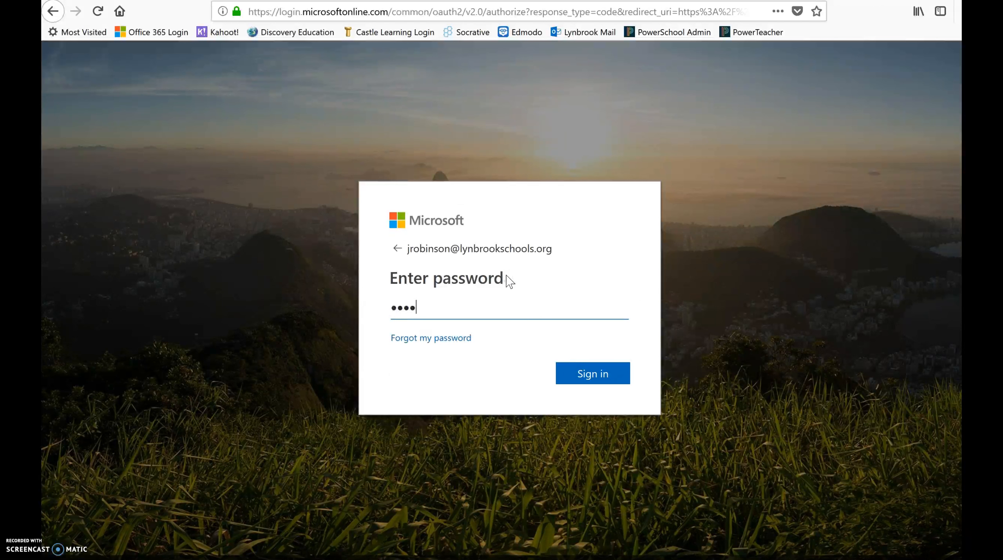
{"action": "type", "text": "*"}
{"action": "key", "text": "Return"}
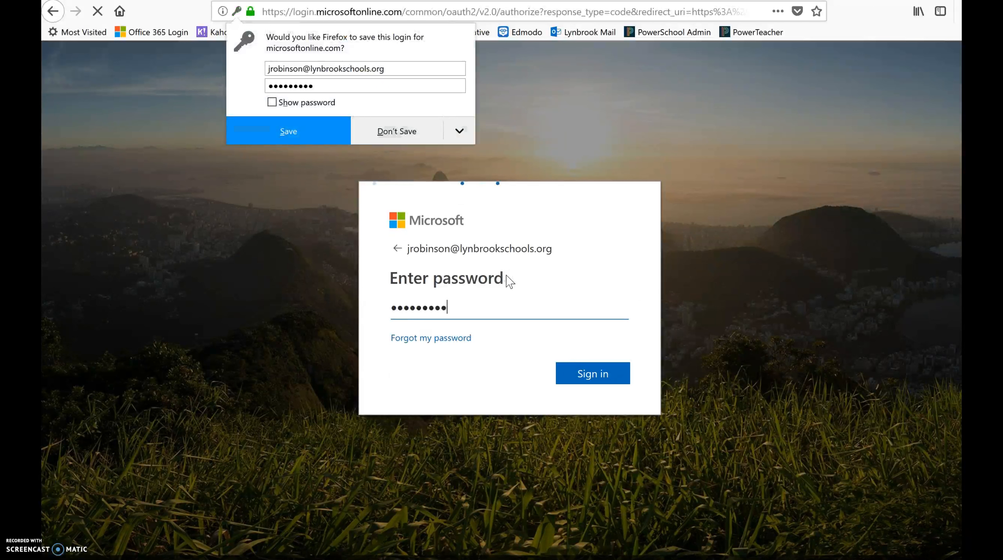
{"action": "left_click", "coordinate": [410, 140]}
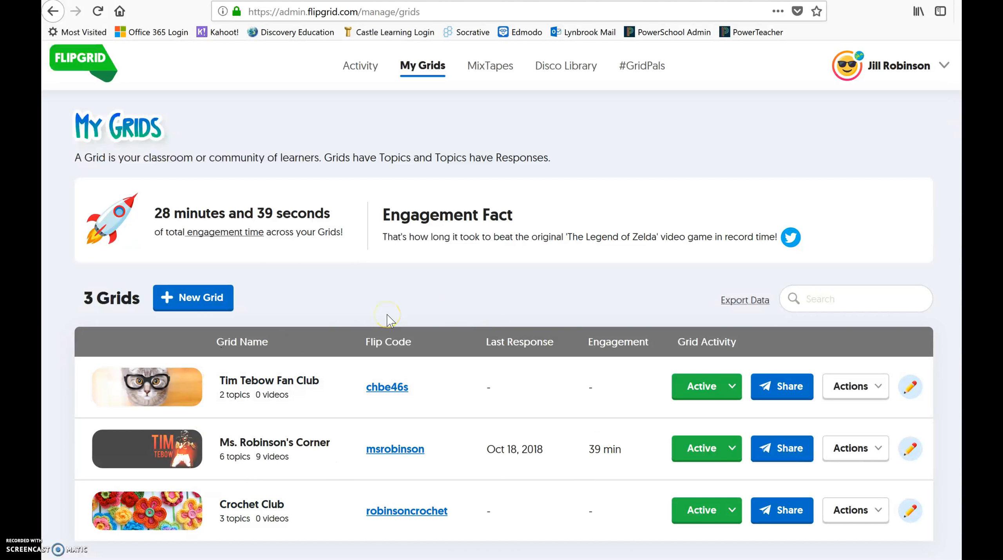
{"action": "left_click", "coordinate": [377, 74]}
Start a new grid and set its community type to School Email Domain.
{"action": "left_click", "coordinate": [182, 302]}
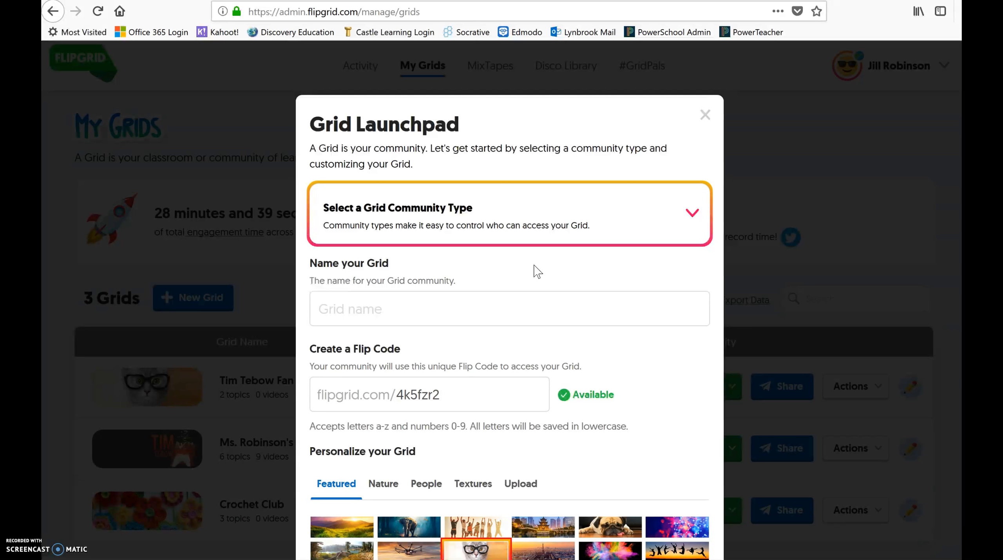
{"action": "left_click", "coordinate": [624, 226]}
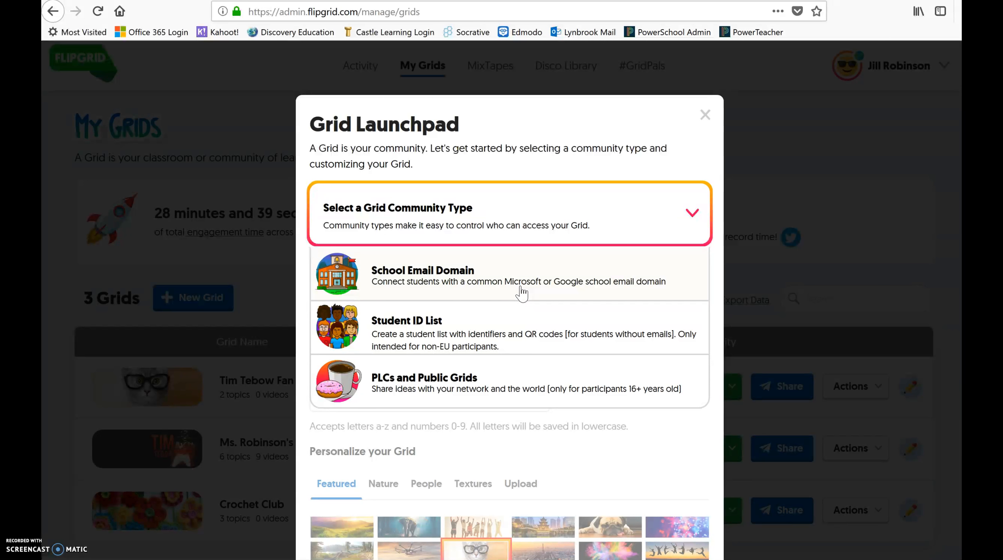
{"action": "left_click", "coordinate": [447, 338]}
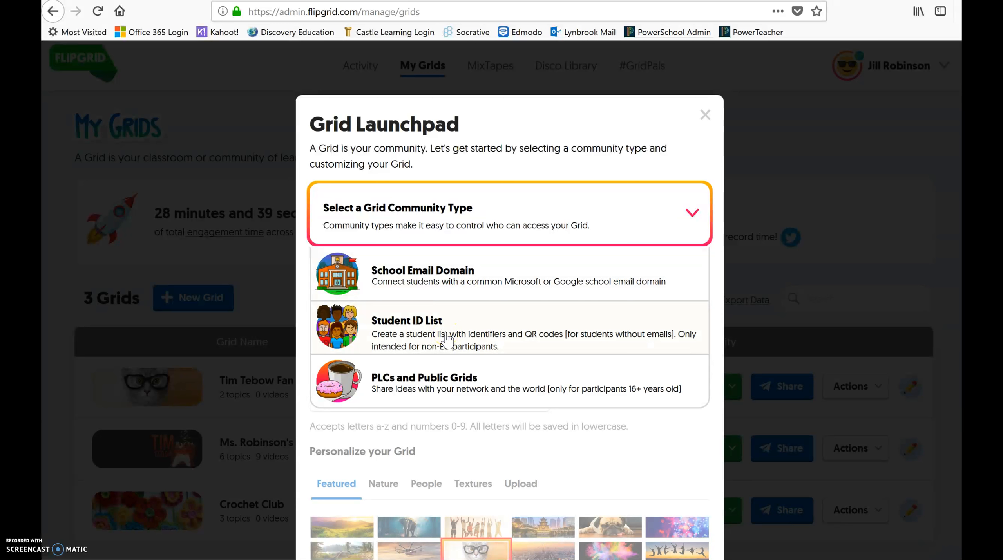
{"action": "left_click", "coordinate": [474, 281]}
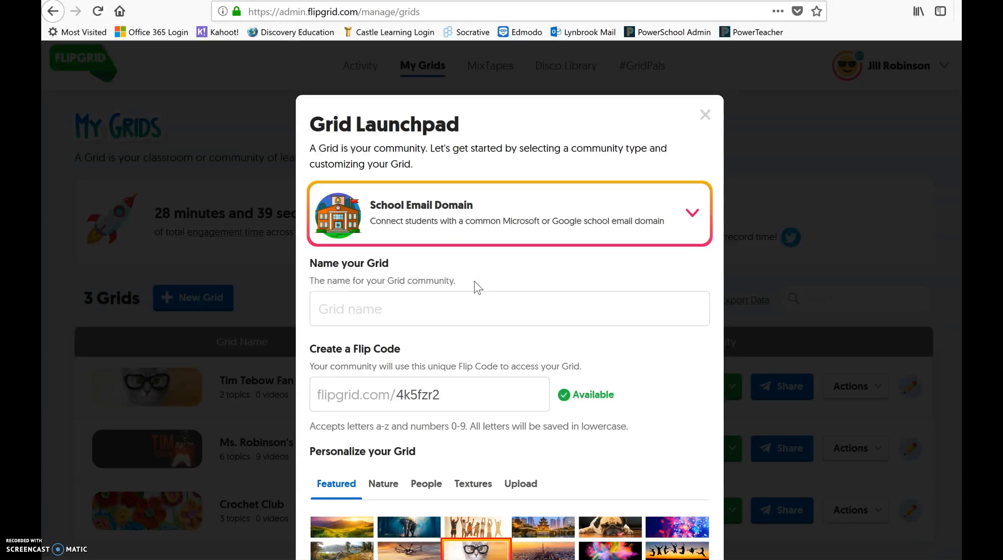
Name the new grid 'Ms. Robinson's Classroom'.
{"action": "left_click", "coordinate": [430, 314]}
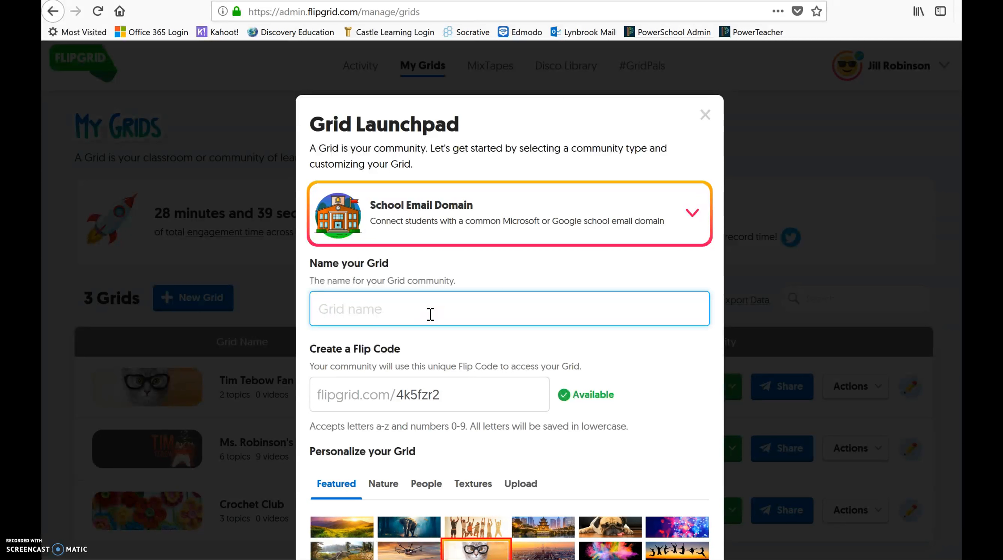
{"action": "type", "text": "S"}
{"action": "key", "text": "BackSpace"}
{"action": "type", "text": "Ms. Robinson's"}
{"action": "key", "text": "BackSpace"}
{"action": "key", "text": "BackSpace"}
{"action": "key", "text": "BackSpace"}
{"action": "type", "text": "'s Classroom"}
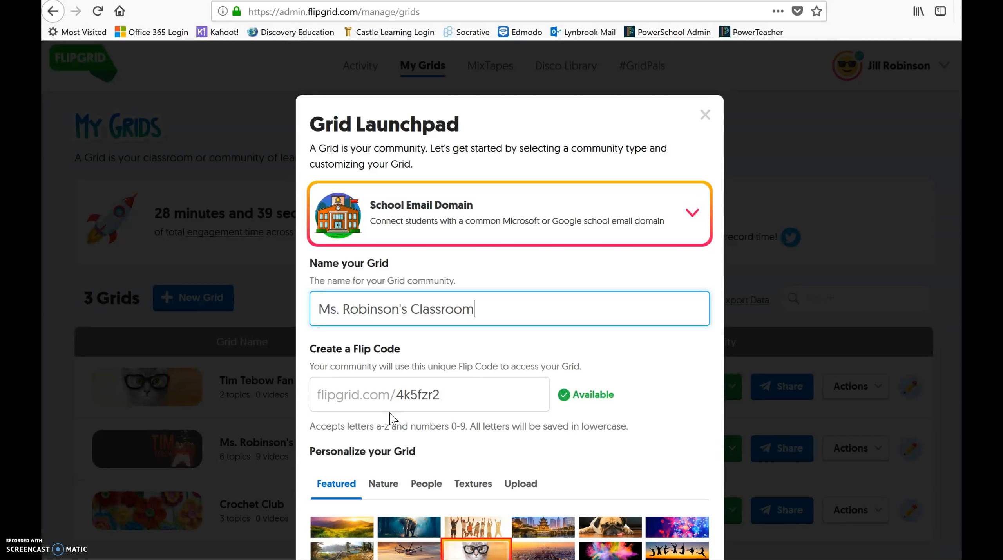
{"action": "left_click", "coordinate": [447, 396]}
{"action": "key", "text": "BackSpace"}
{"action": "key", "text": "BackSpace"}
{"action": "key", "text": "BackSpace"}
{"action": "key", "text": "BackSpace"}
{"action": "key", "text": "BackSpace"}
{"action": "key", "text": "BackSpace"}
{"action": "key", "text": "BackSpace"}
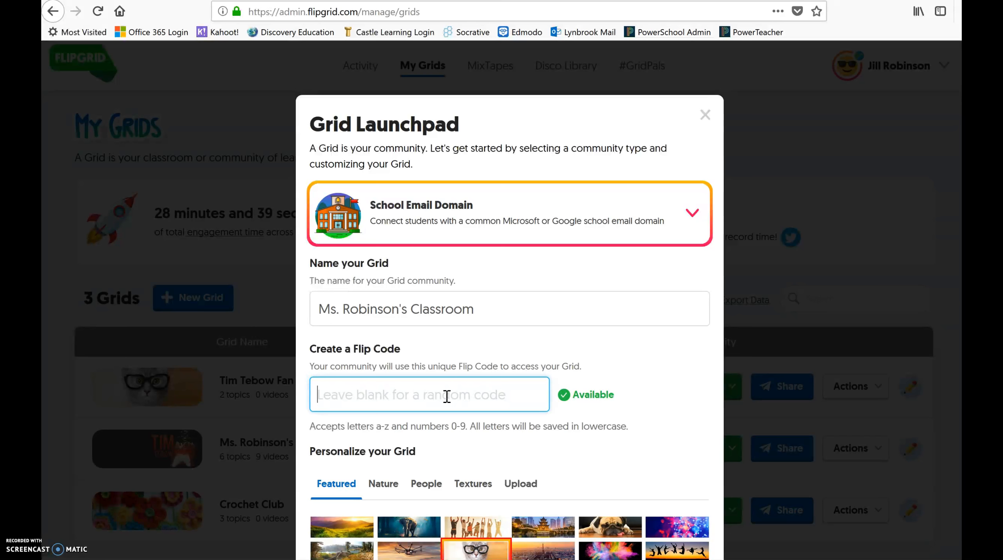
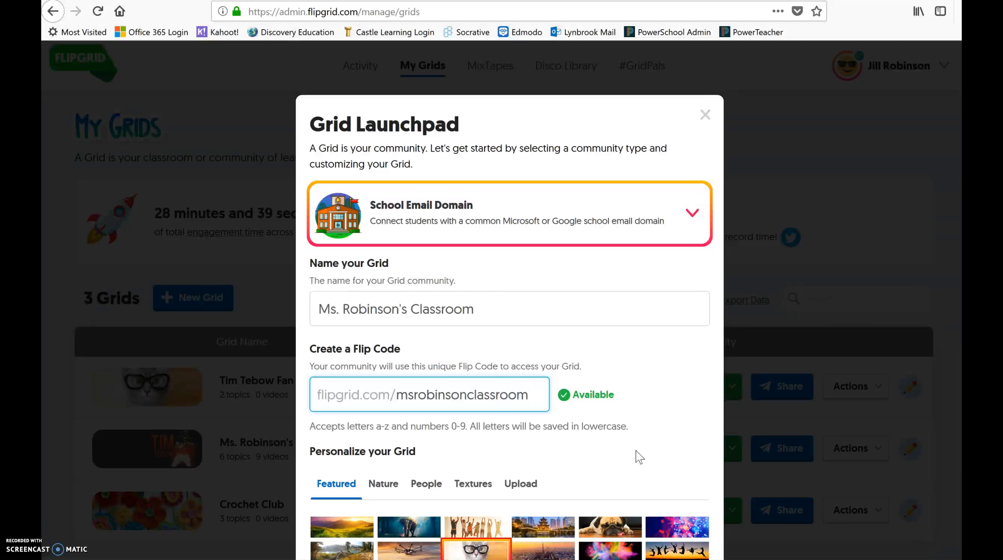
Choose the waterfall image from the Nature covers as the grid cover and continue.
{"action": "scroll", "coordinate": [639, 458], "scroll_direction": "down", "scroll_amount": 3}
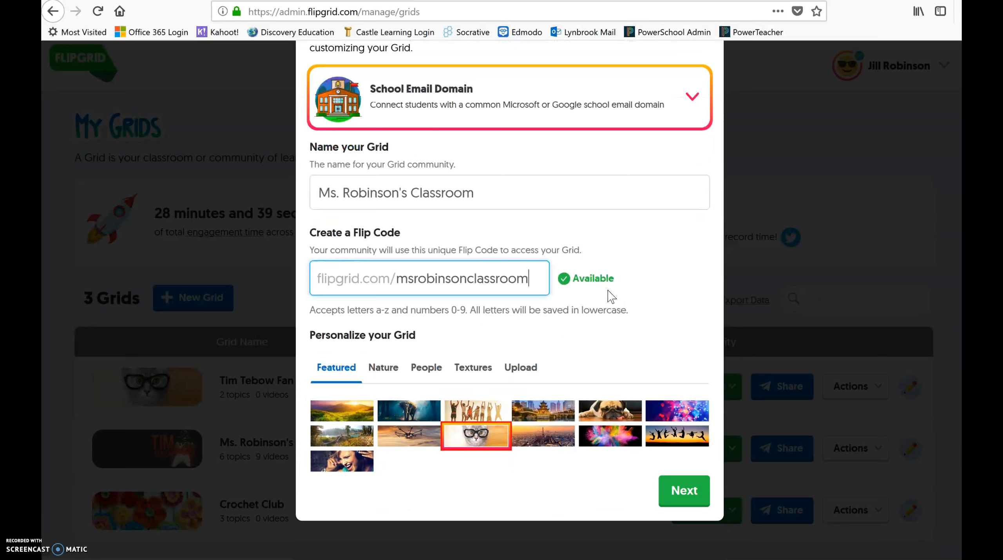
{"action": "left_click", "coordinate": [496, 451]}
{"action": "left_click", "coordinate": [384, 378]}
{"action": "left_click", "coordinate": [422, 378]}
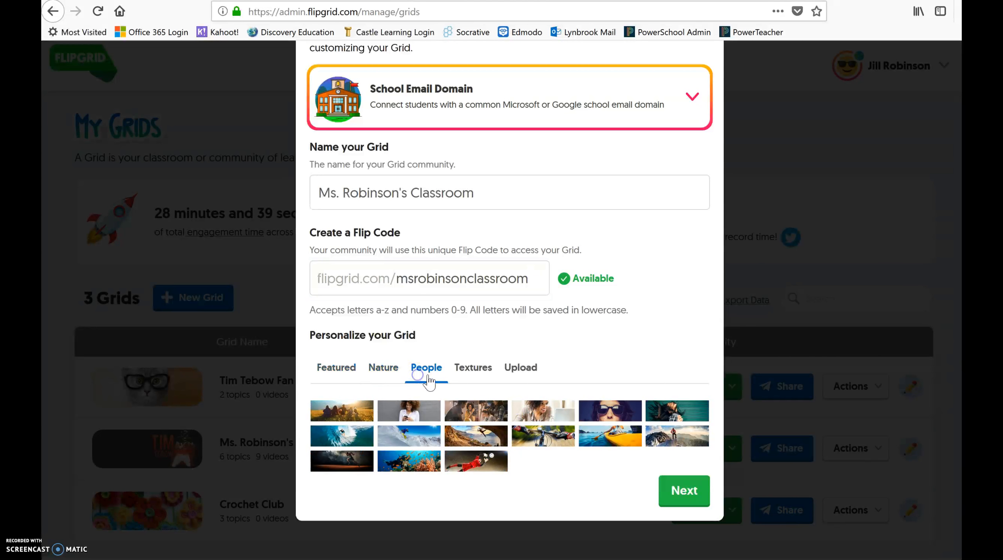
{"action": "left_click", "coordinate": [470, 377]}
{"action": "left_click", "coordinate": [521, 373]}
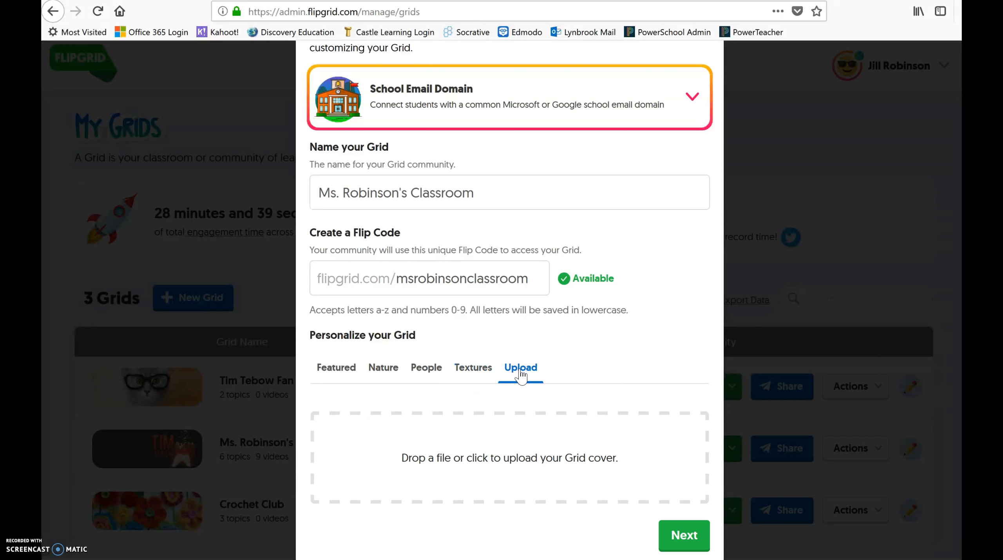
{"action": "left_click", "coordinate": [344, 373]}
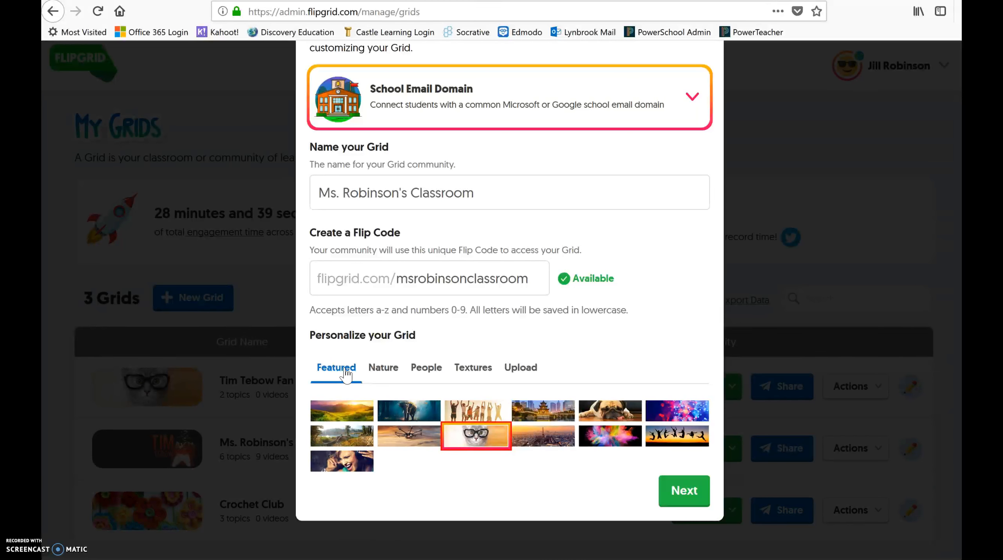
{"action": "left_click", "coordinate": [589, 444]}
{"action": "left_click", "coordinate": [427, 371]}
{"action": "left_click", "coordinate": [391, 374]}
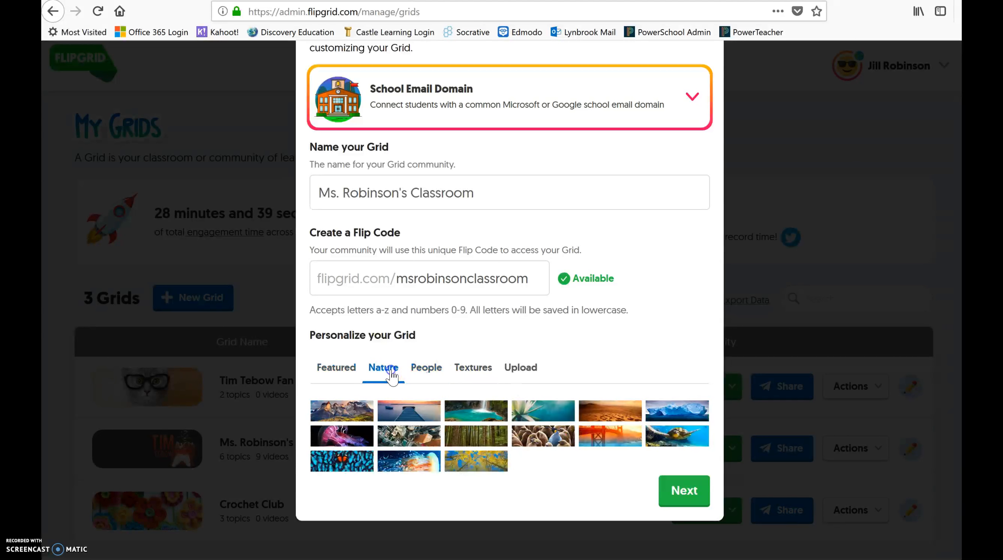
{"action": "left_click", "coordinate": [457, 412]}
{"action": "left_click", "coordinate": [668, 494]}
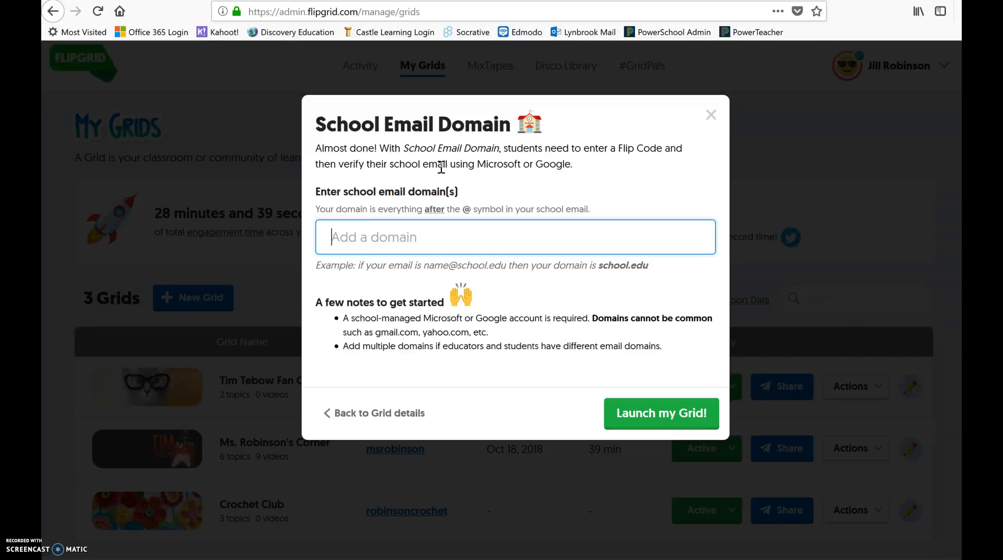
Add lynbrookschools.org as the school email domain and launch the grid.
{"action": "type", "text": "lynbroo"}
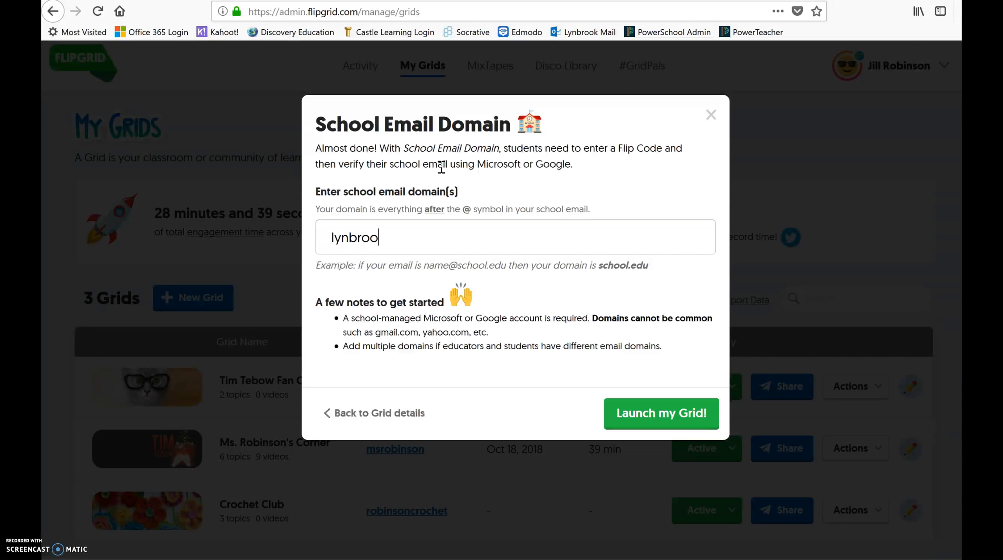
{"action": "type", "text": "kschools.org"}
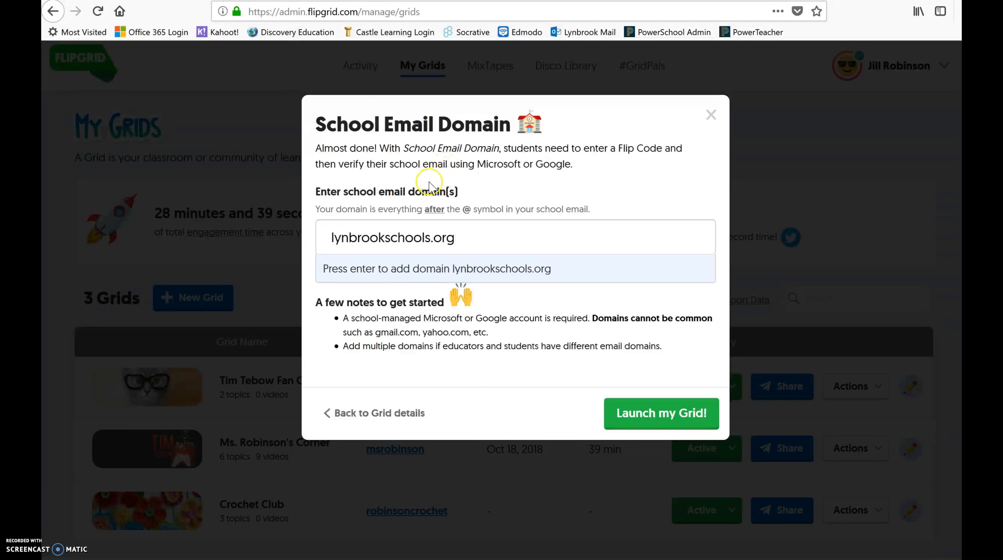
{"action": "key", "text": "Return"}
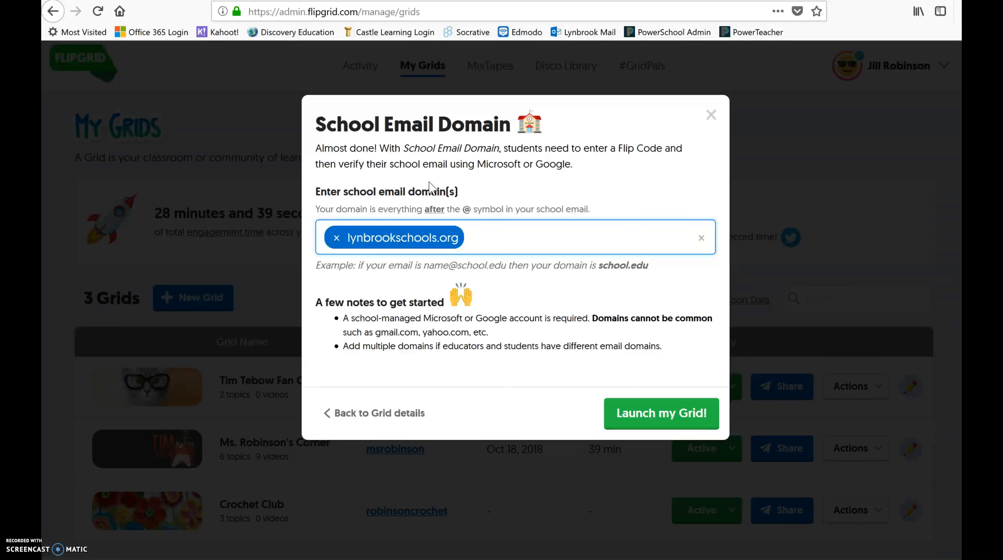
{"action": "left_click", "coordinate": [643, 415]}
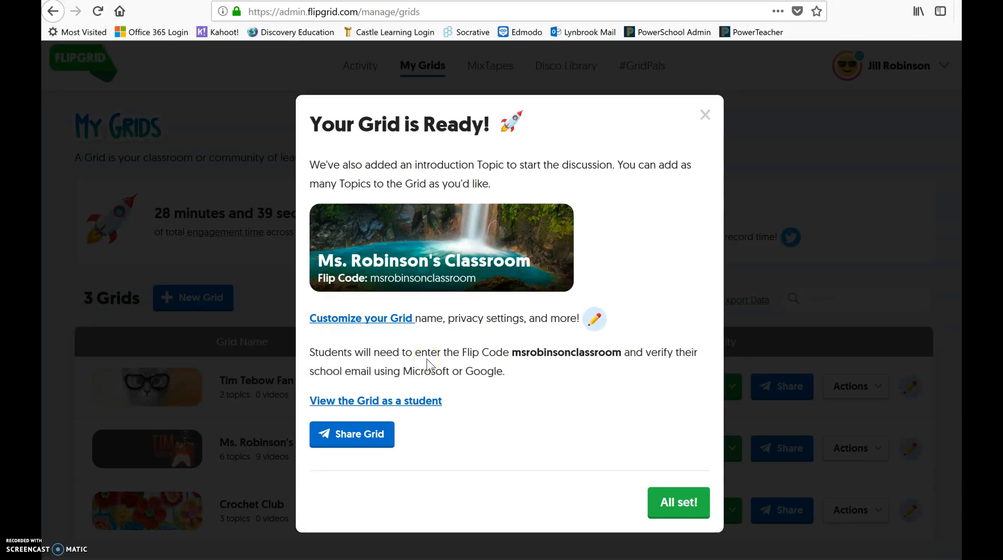
Open the grid's customization settings and scroll down to the Features section.
{"action": "left_click", "coordinate": [369, 320]}
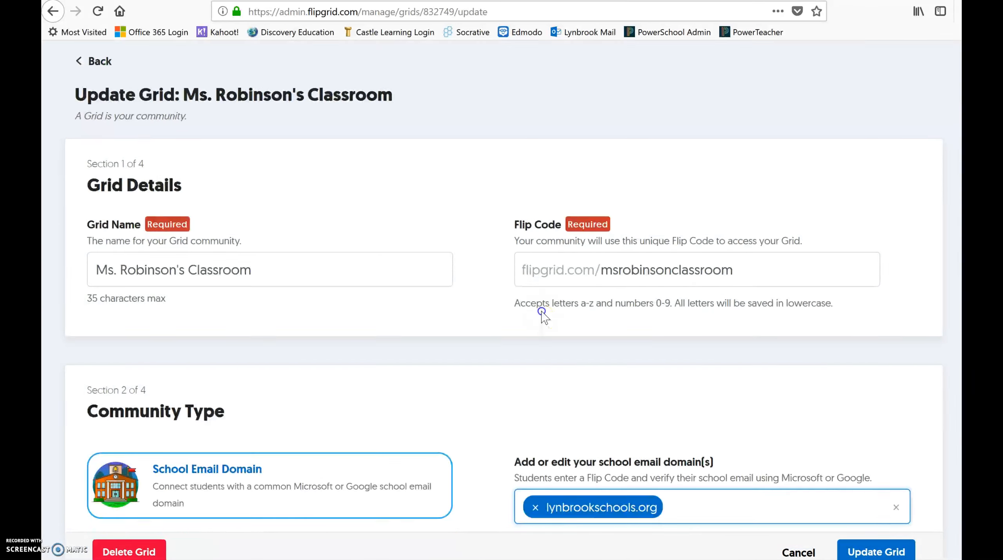
{"action": "scroll", "coordinate": [609, 359], "scroll_direction": "down", "scroll_amount": 1}
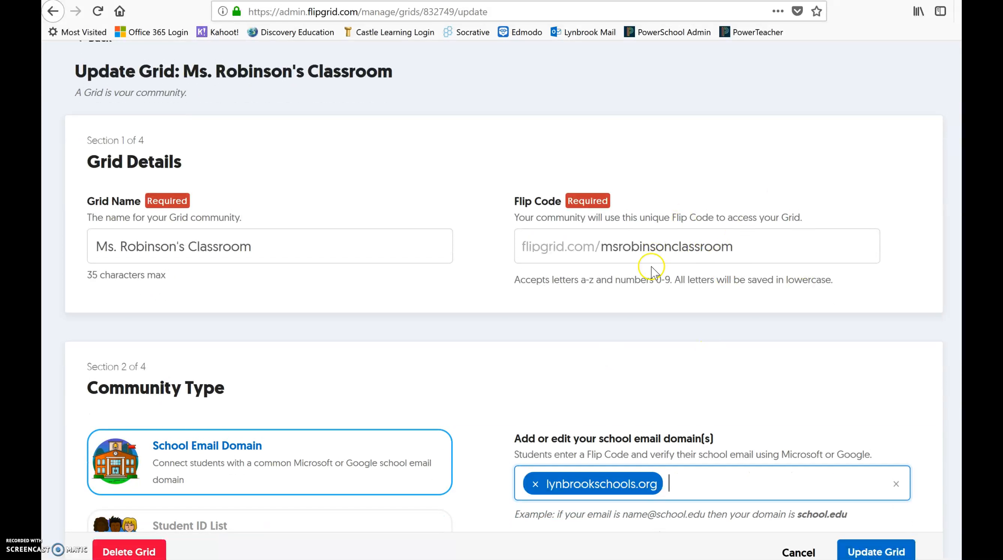
{"action": "scroll", "coordinate": [577, 236], "scroll_direction": "down", "scroll_amount": 5}
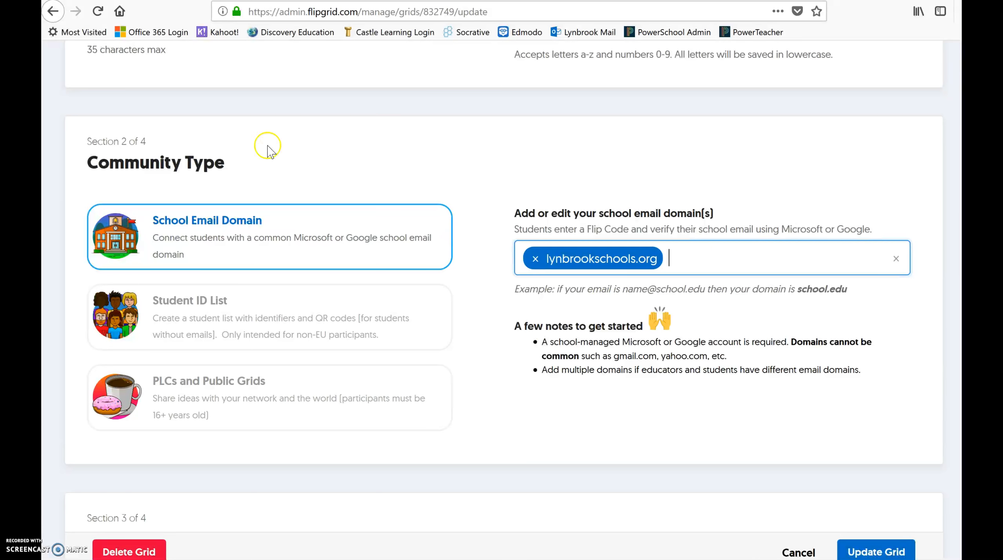
{"action": "scroll", "coordinate": [619, 143], "scroll_direction": "down", "scroll_amount": 5}
{"action": "scroll", "coordinate": [619, 144], "scroll_direction": "down", "scroll_amount": 5}
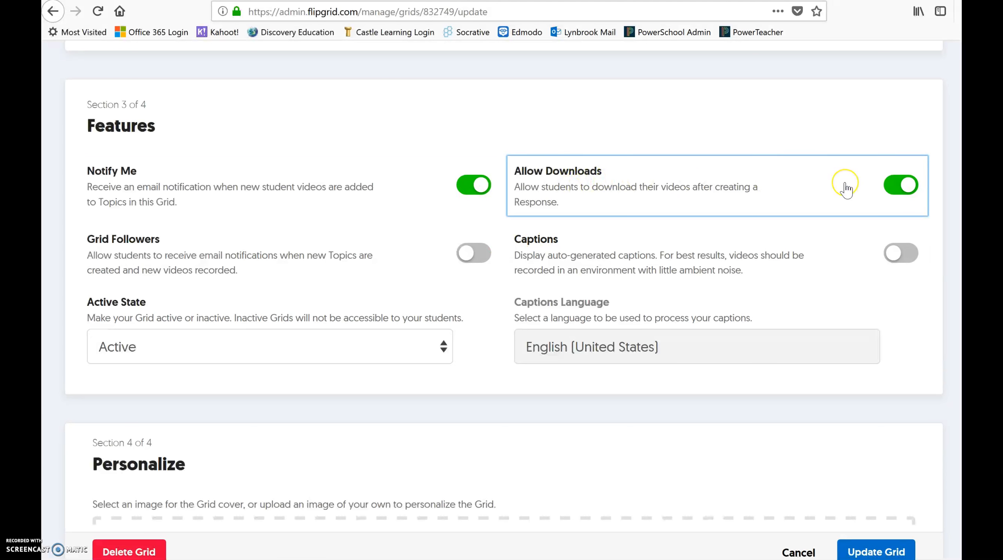
Turn off Notify Me and leave the Active State set to Active.
{"action": "left_click", "coordinate": [473, 185]}
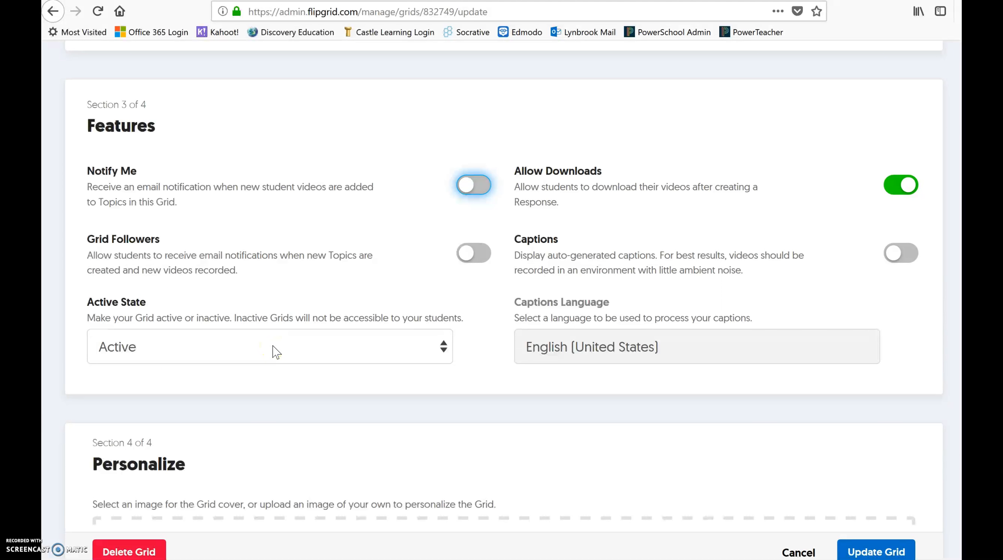
{"action": "left_click", "coordinate": [215, 357]}
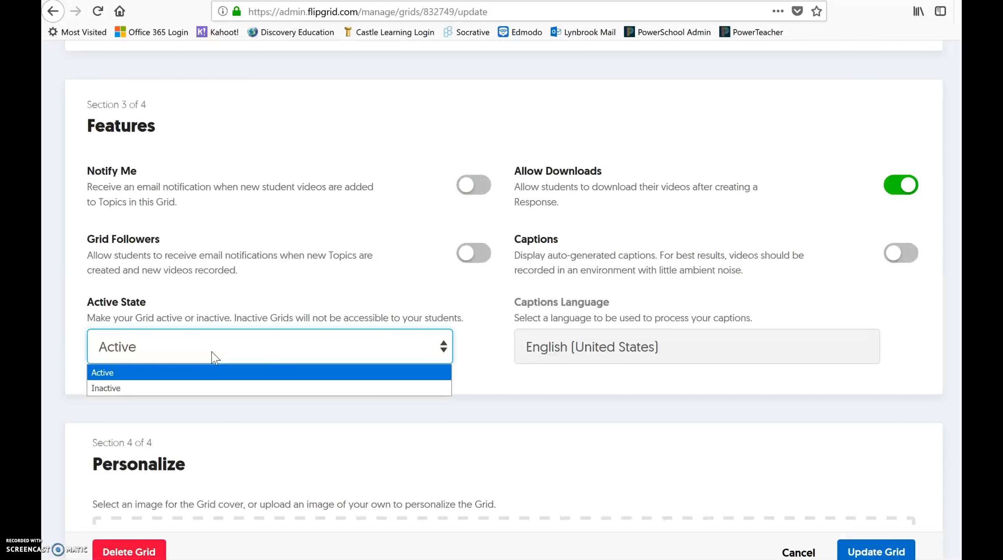
{"action": "left_click", "coordinate": [443, 303]}
Scroll to the bottom of the edit form and save the changes with Update Grid.
{"action": "scroll", "coordinate": [610, 277], "scroll_direction": "down", "scroll_amount": 2}
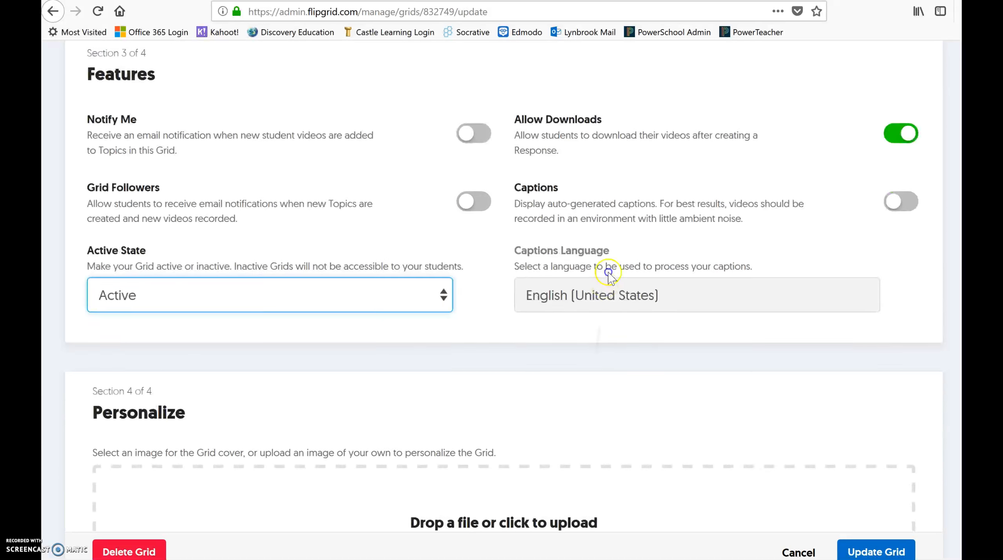
{"action": "scroll", "coordinate": [609, 275], "scroll_direction": "down", "scroll_amount": 5}
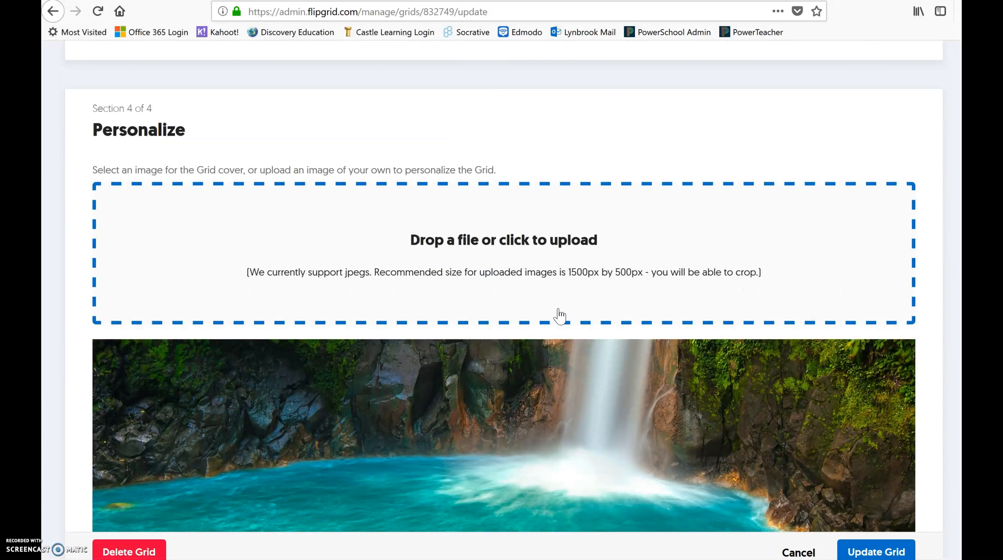
{"action": "scroll", "coordinate": [560, 316], "scroll_direction": "down", "scroll_amount": 3}
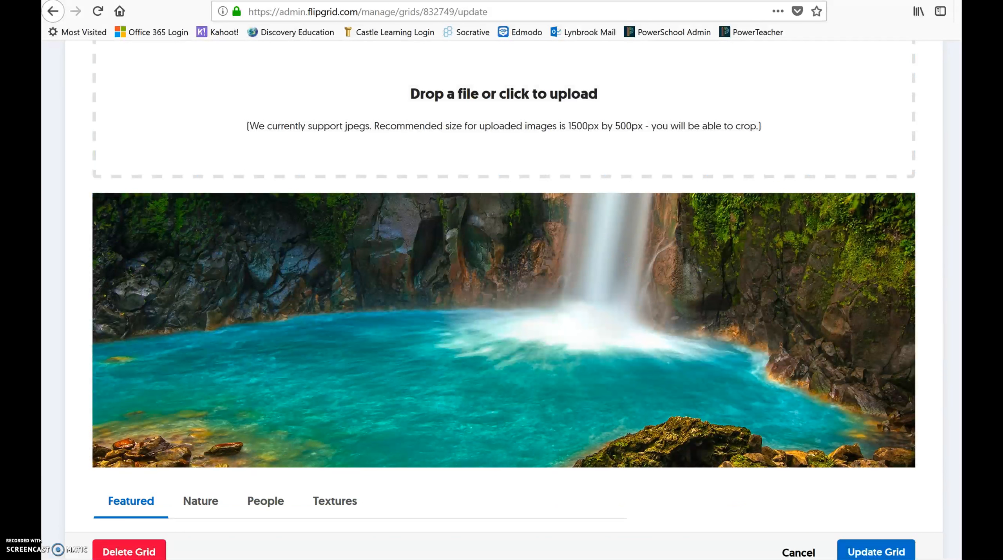
{"action": "scroll", "coordinate": [559, 212], "scroll_direction": "down", "scroll_amount": 3}
{"action": "scroll", "coordinate": [558, 212], "scroll_direction": "down", "scroll_amount": 4}
{"action": "scroll", "coordinate": [592, 334], "scroll_direction": "up", "scroll_amount": 1}
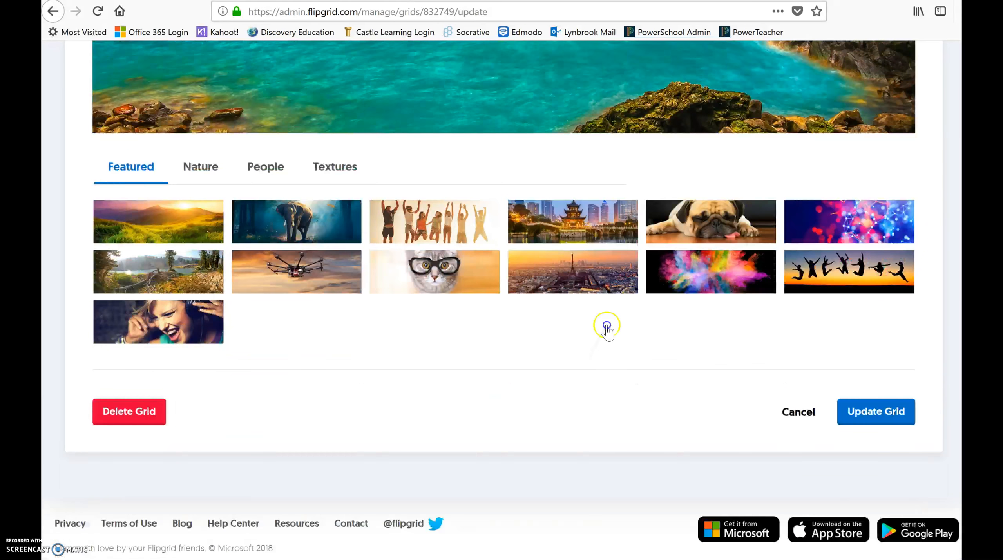
{"action": "scroll", "coordinate": [596, 367], "scroll_direction": "up", "scroll_amount": 15}
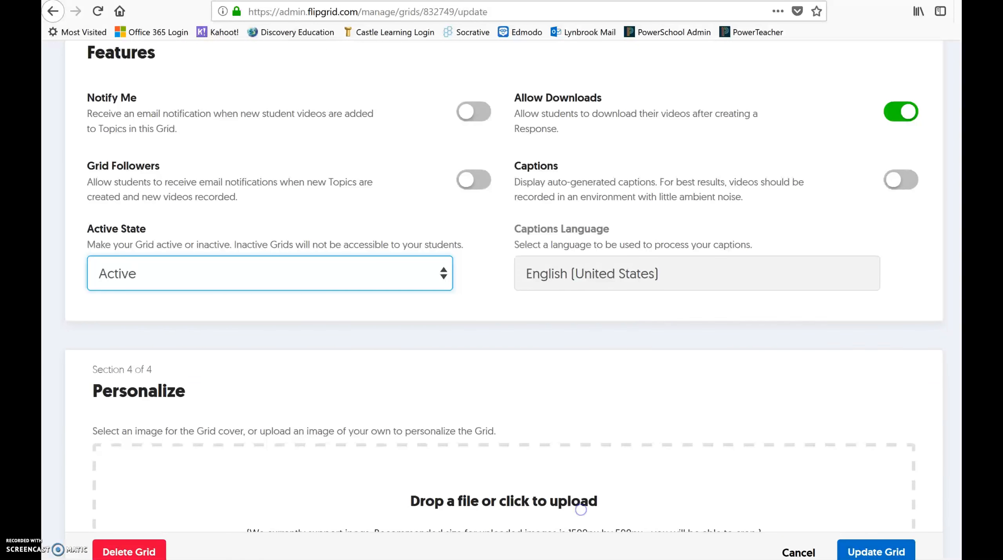
{"action": "scroll", "coordinate": [586, 353], "scroll_direction": "down", "scroll_amount": 2}
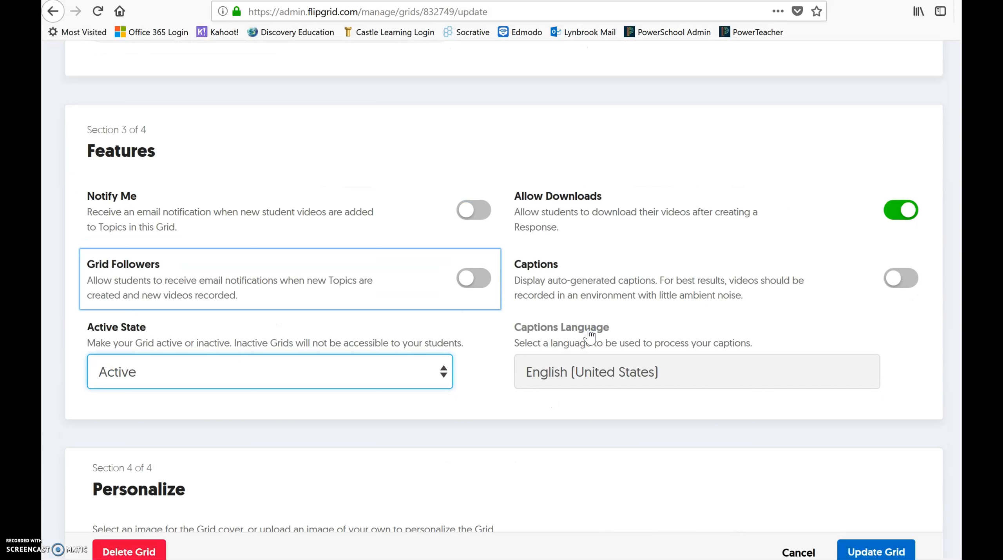
{"action": "scroll", "coordinate": [589, 336], "scroll_direction": "down", "scroll_amount": 10}
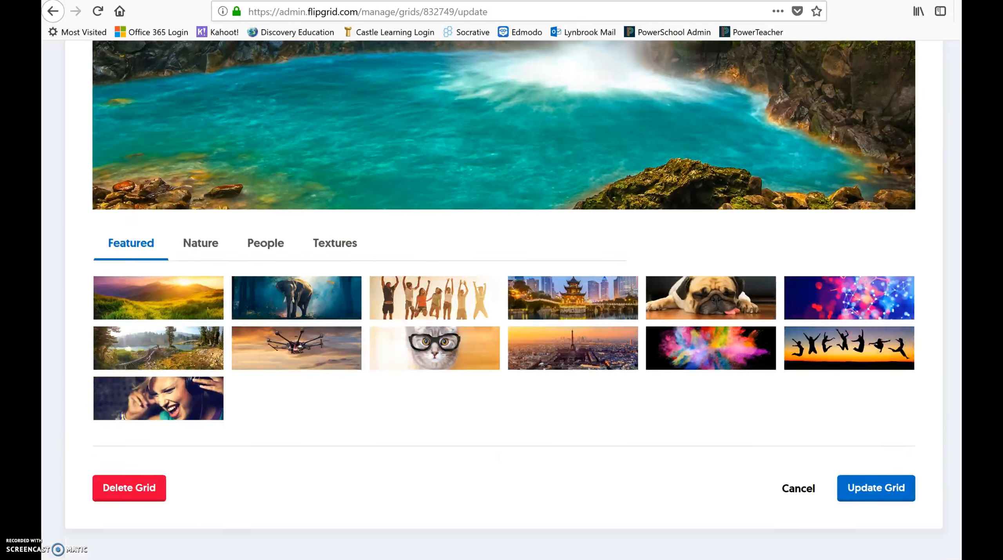
{"action": "left_click", "coordinate": [439, 229]}
{"action": "scroll", "coordinate": [744, 381], "scroll_direction": "down", "scroll_amount": 1}
{"action": "left_click", "coordinate": [880, 426]}
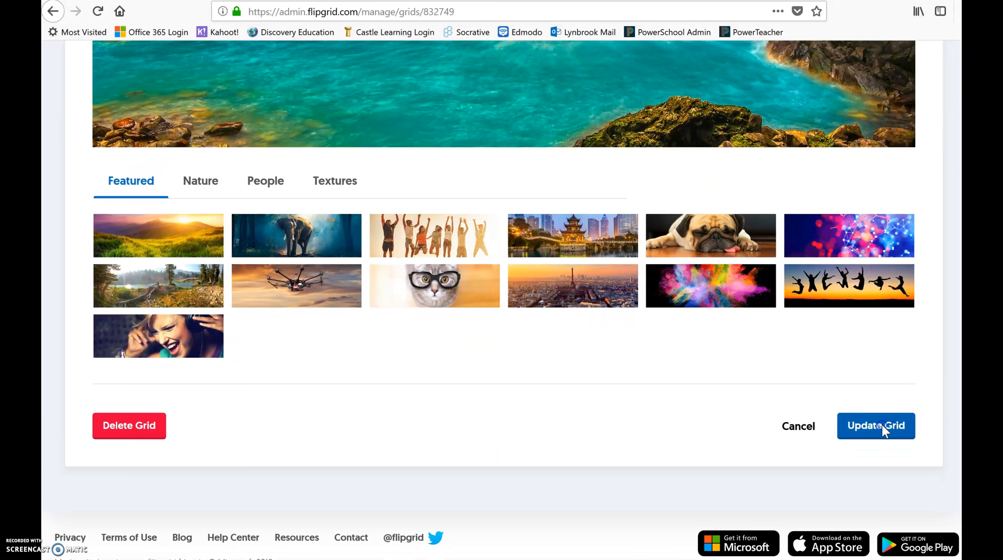